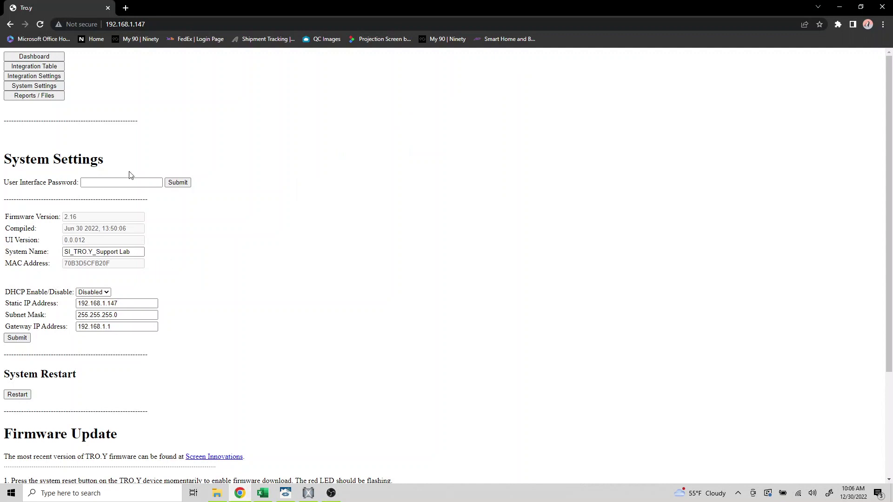
Check the Telnet server port 23 and user Telnet 1, then move over to Crestron Home Setup
{"action": "left_click", "coordinate": [46, 78]}
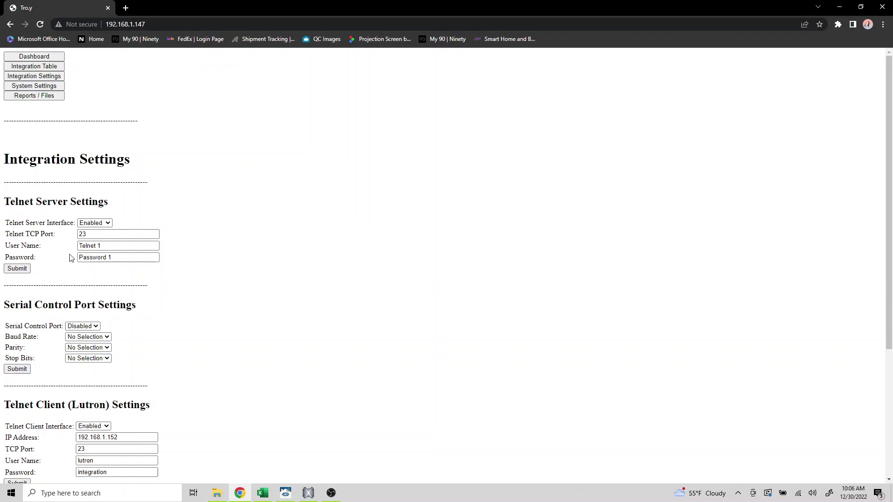
{"action": "left_click", "coordinate": [10, 269]}
{"action": "left_click", "coordinate": [52, 86]}
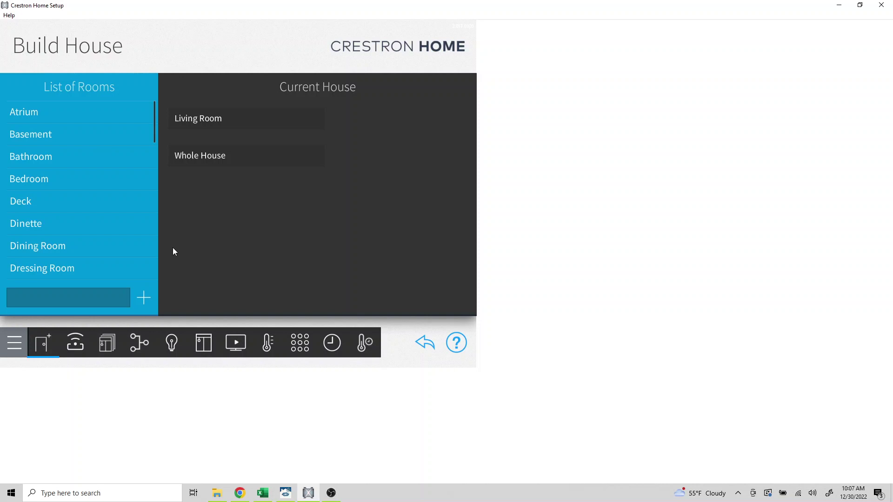
Browse Pair Devices to the Platform > ScreenInnovations drivers
{"action": "left_click", "coordinate": [76, 344]}
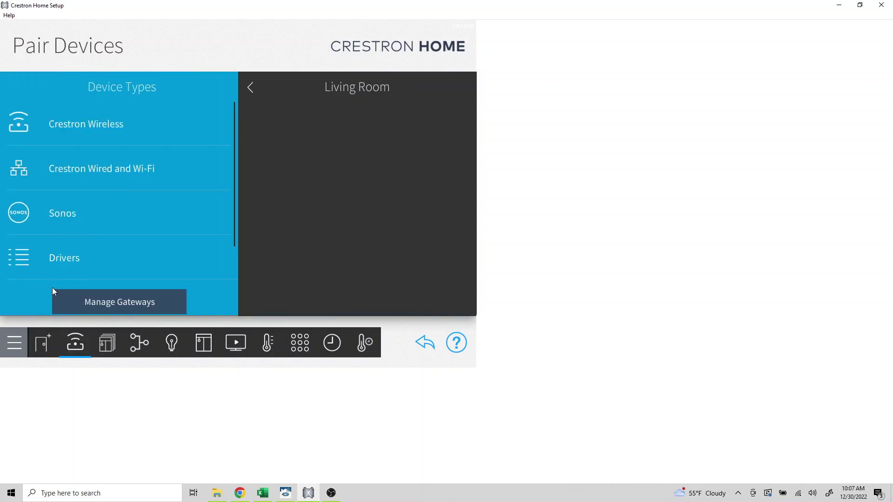
{"action": "left_click", "coordinate": [58, 256]}
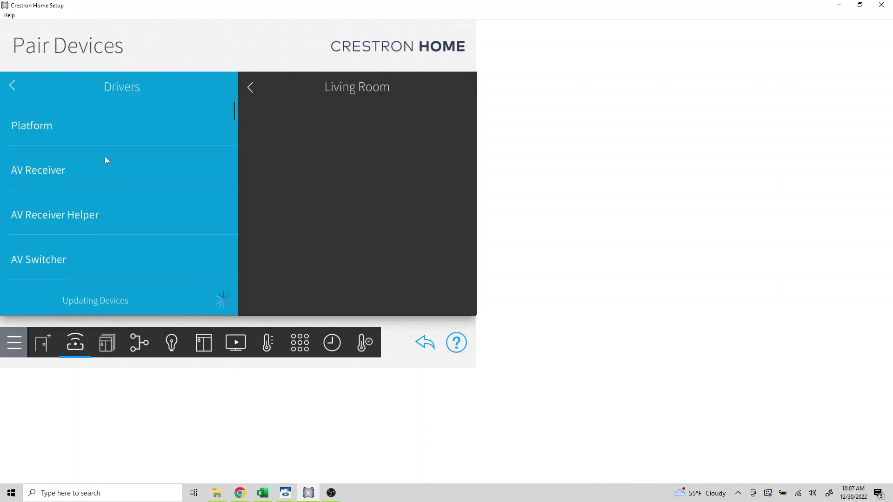
{"action": "left_click", "coordinate": [25, 129]}
{"action": "left_click_drag", "start_coordinate": [134, 299], "coordinate": [141, 112]}
{"action": "scroll", "coordinate": [130, 219], "scroll_direction": "down", "scroll_amount": 10}
{"action": "scroll", "coordinate": [69, 200], "scroll_direction": "up", "scroll_amount": 5}
{"action": "left_click", "coordinate": [50, 201]}
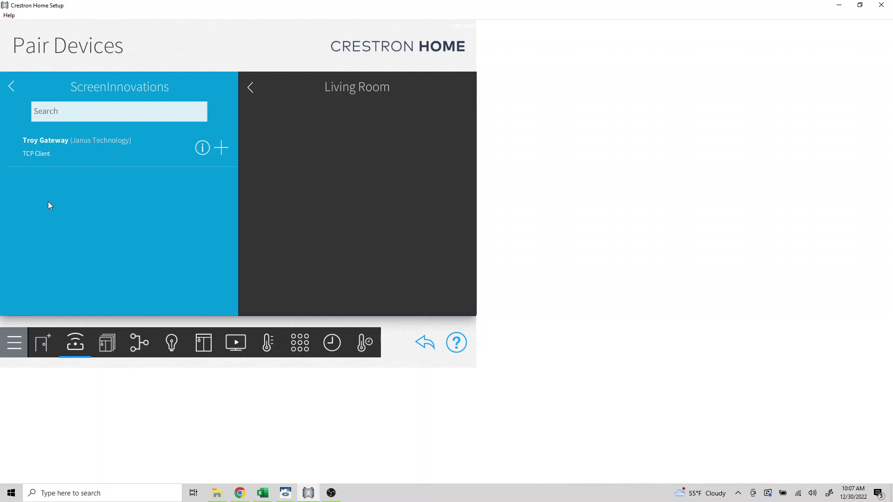
Add the Troy Gateway driver, confirm the required system restart, and start logging back in
{"action": "left_click", "coordinate": [220, 150]}
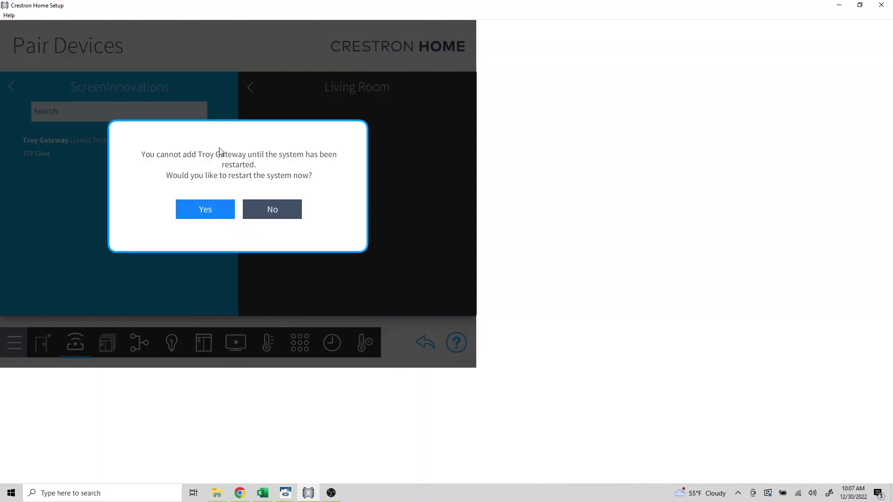
{"action": "left_click", "coordinate": [208, 210]}
{"action": "left_click_drag", "start_coordinate": [208, 210], "coordinate": [208, 210]}
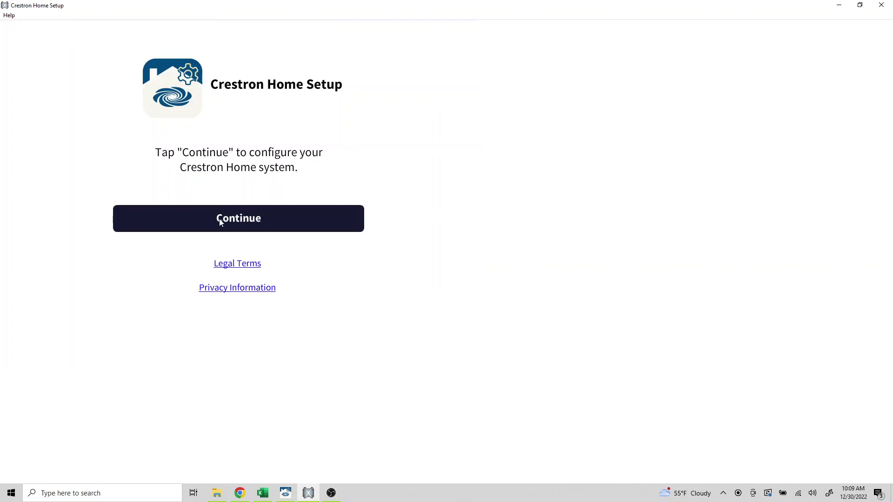
{"action": "left_click", "coordinate": [221, 223]}
{"action": "type", "text": "admin"}
{"action": "key", "text": "Tab"}
Finish logging in with the account password and return to the Build House step
{"action": "type", "text": "************"}
{"action": "left_click", "coordinate": [190, 253]}
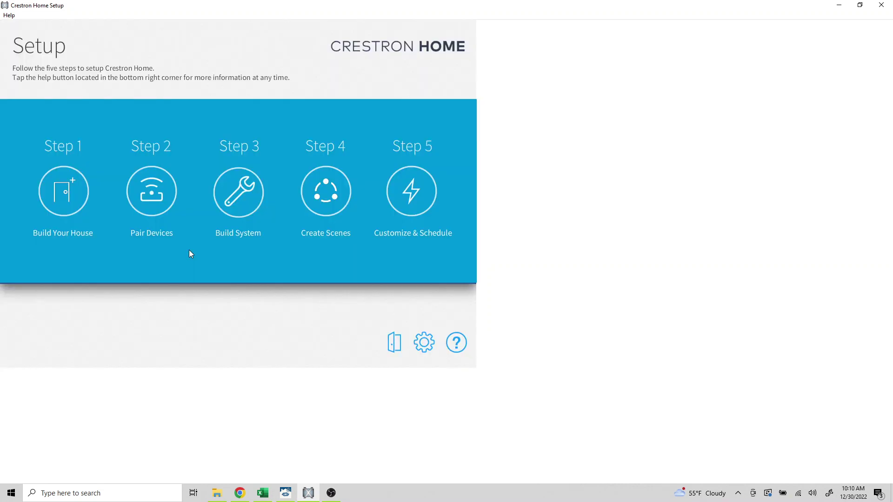
{"action": "left_click", "coordinate": [54, 184]}
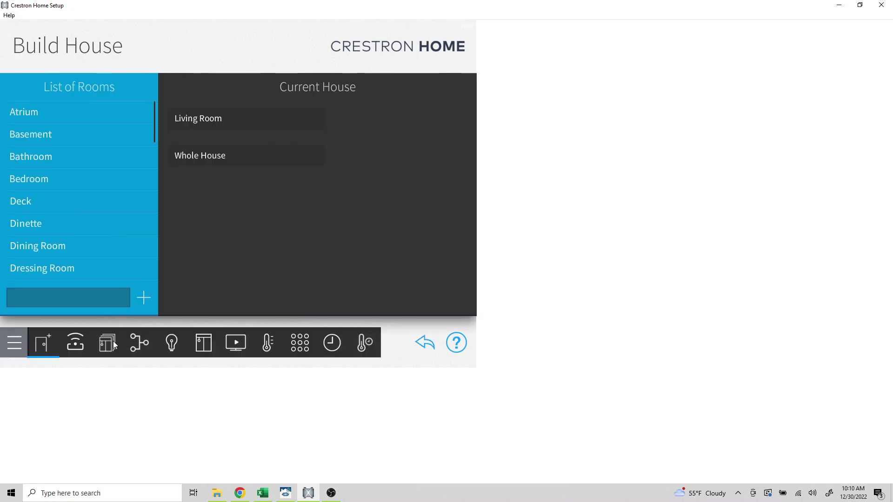
Navigate Pair Devices to the Platform > ScreenInnovations drivers again
{"action": "left_click", "coordinate": [79, 347]}
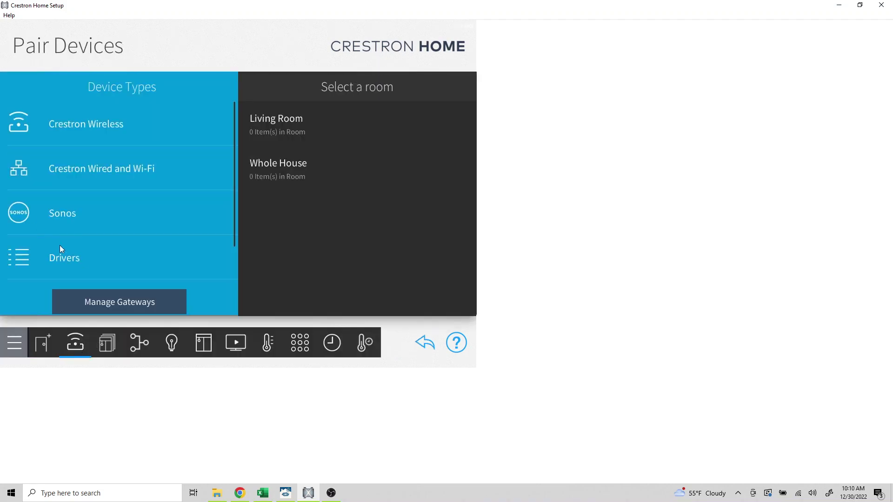
{"action": "left_click", "coordinate": [69, 255]}
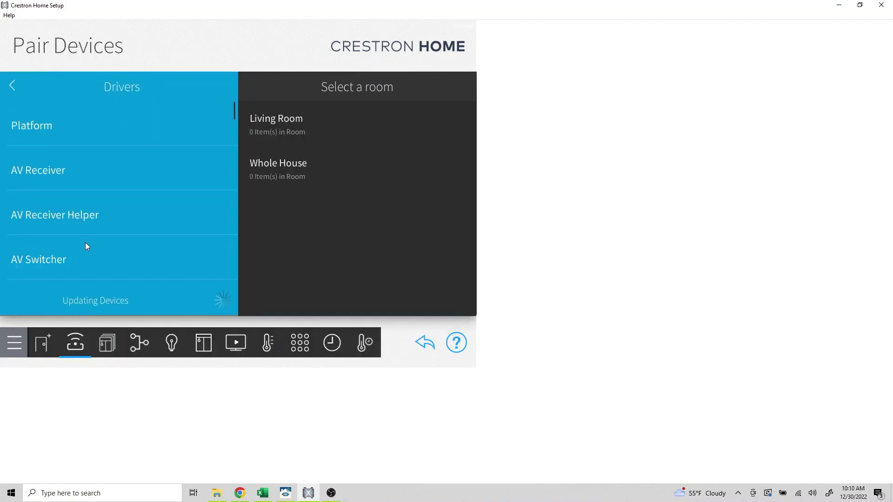
{"action": "left_click", "coordinate": [32, 125]}
{"action": "scroll", "coordinate": [101, 107], "scroll_direction": "down", "scroll_amount": 15}
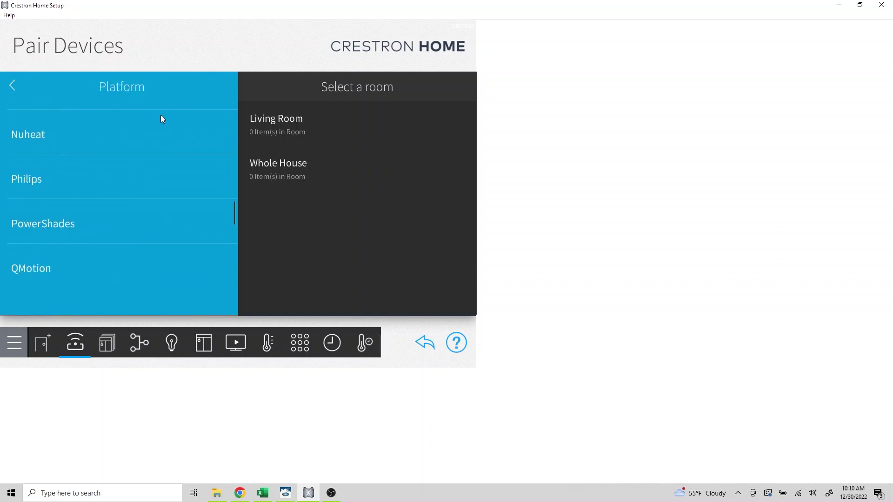
{"action": "left_click", "coordinate": [67, 249]}
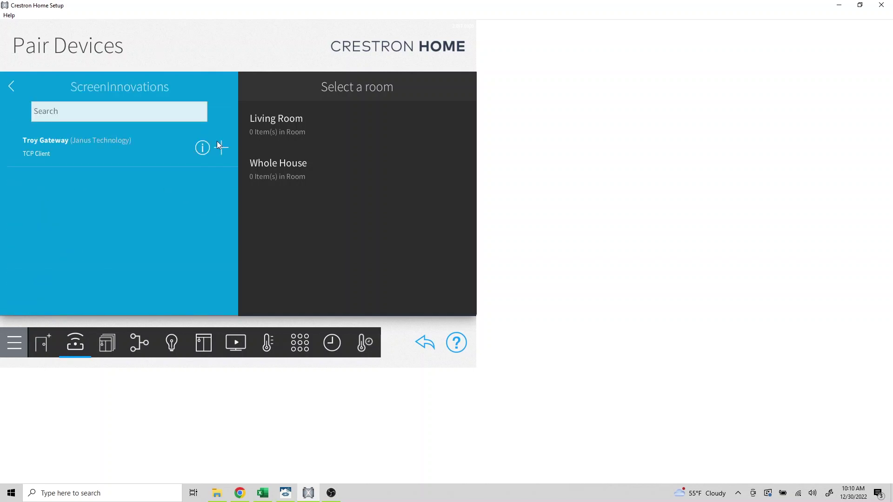
Add a Troy Gateway to Living Room named Living Room Shades, IP 192.168.1.147, user Telnet 1
{"action": "left_click", "coordinate": [273, 121]}
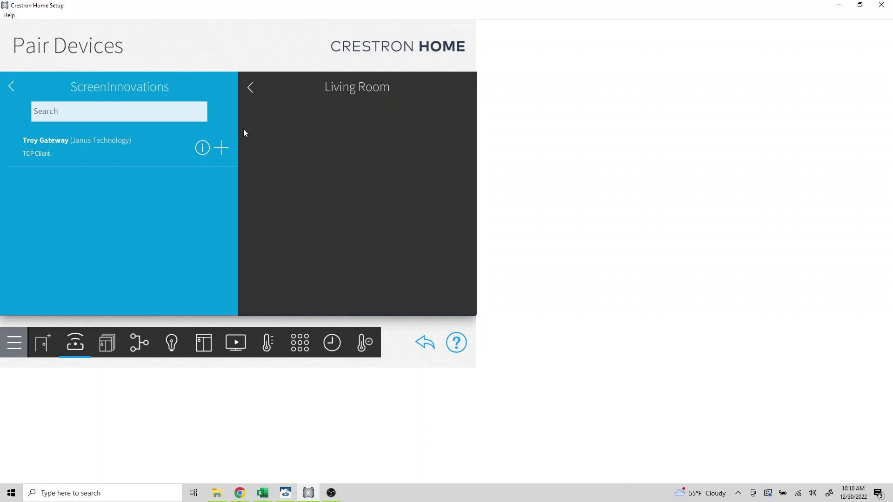
{"action": "left_click", "coordinate": [222, 148]}
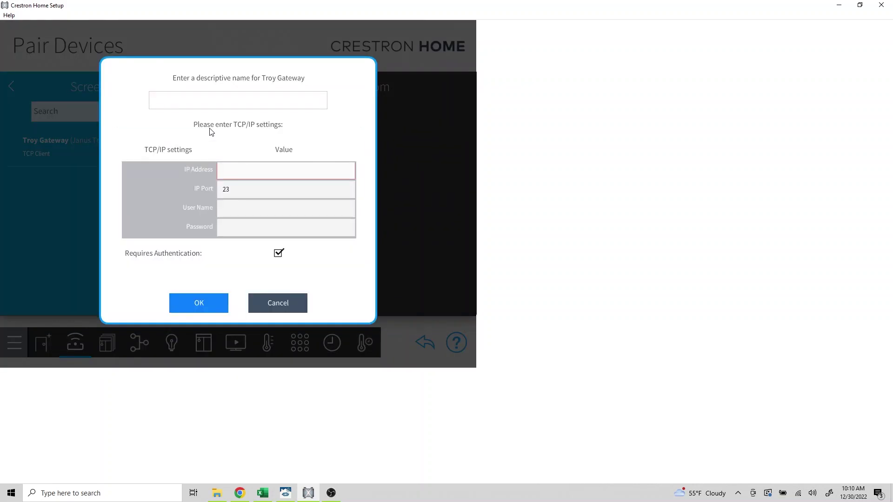
{"action": "type", "text": "Living Room Shades"}
{"action": "left_click", "coordinate": [232, 166]}
{"action": "type", "text": "192.168.1.147"}
{"action": "left_click", "coordinate": [228, 212]}
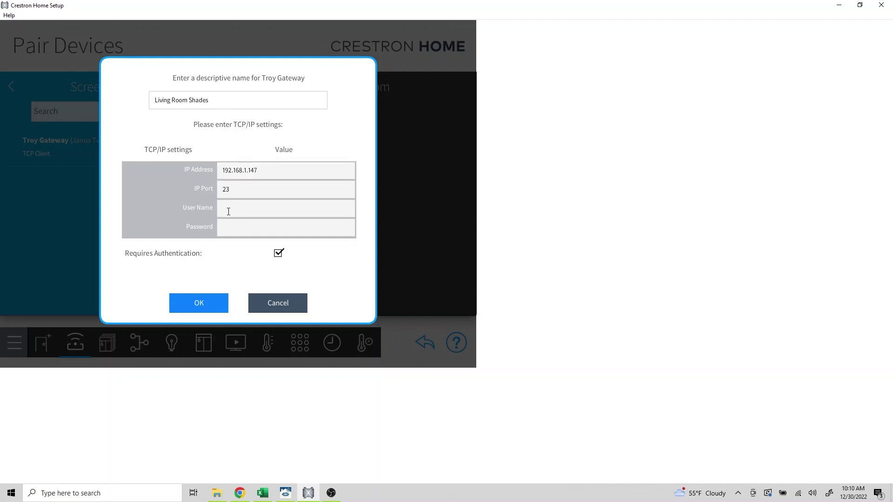
{"action": "type", "text": "Telnet 1"}
Enter the gateway password, accept the settings, and open Living Room Shades to verify it's Online
{"action": "left_click", "coordinate": [254, 228]}
{"action": "type", "text": "**********"}
{"action": "left_click", "coordinate": [216, 301]}
{"action": "left_click", "coordinate": [214, 300]}
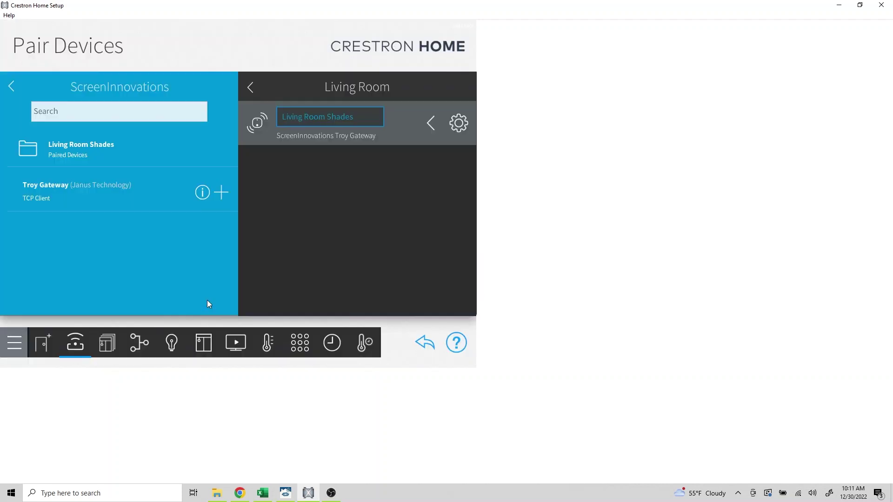
{"action": "left_click", "coordinate": [459, 124]}
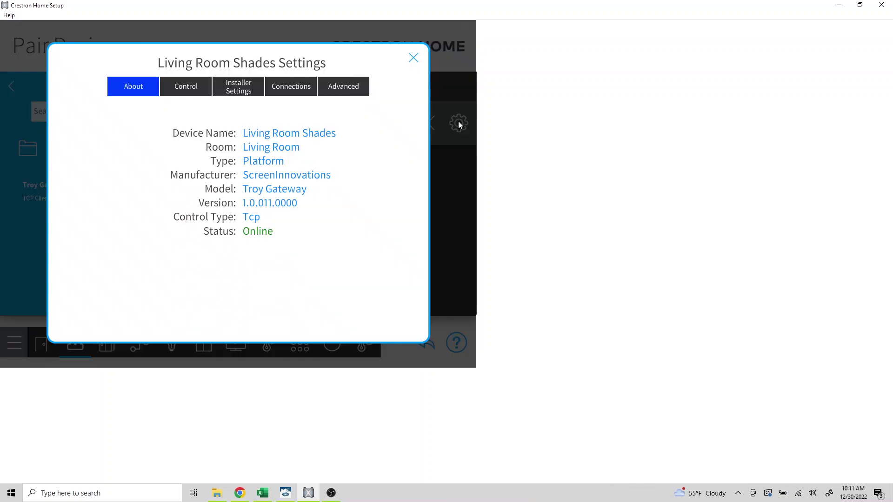
Check the TRO.Y dashboard's System Status for good Telnet connections, then return to Crestron Home Setup
{"action": "left_click", "coordinate": [238, 495]}
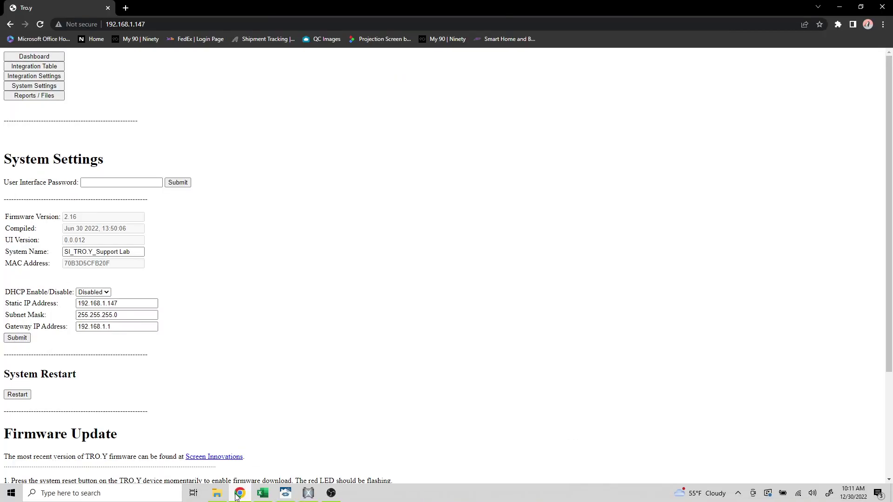
{"action": "left_click", "coordinate": [35, 57]}
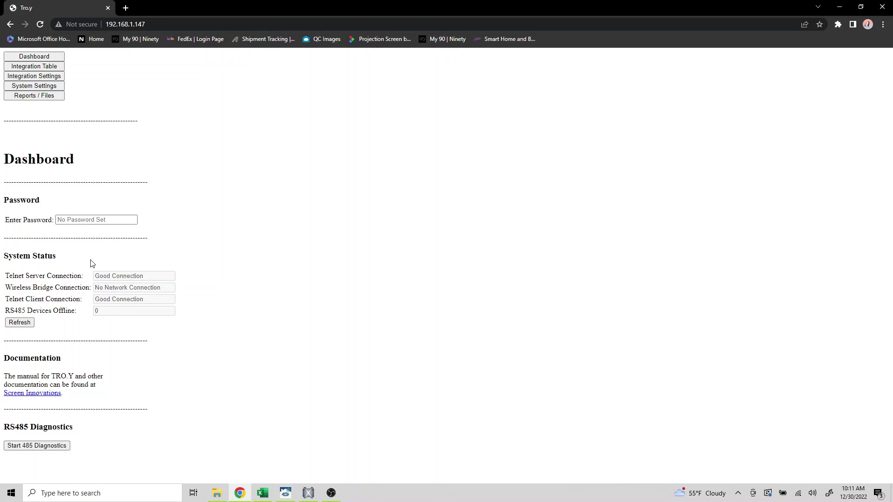
{"action": "key", "text": "alt+Tab"}
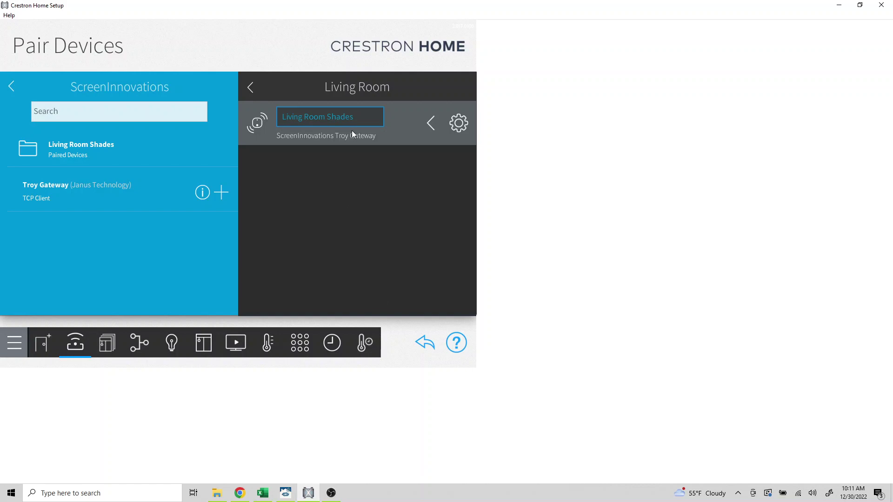
Add the first blind from the Living Room Shades folder as Shade 1 with configuration mode enabled
{"action": "left_click", "coordinate": [68, 152]}
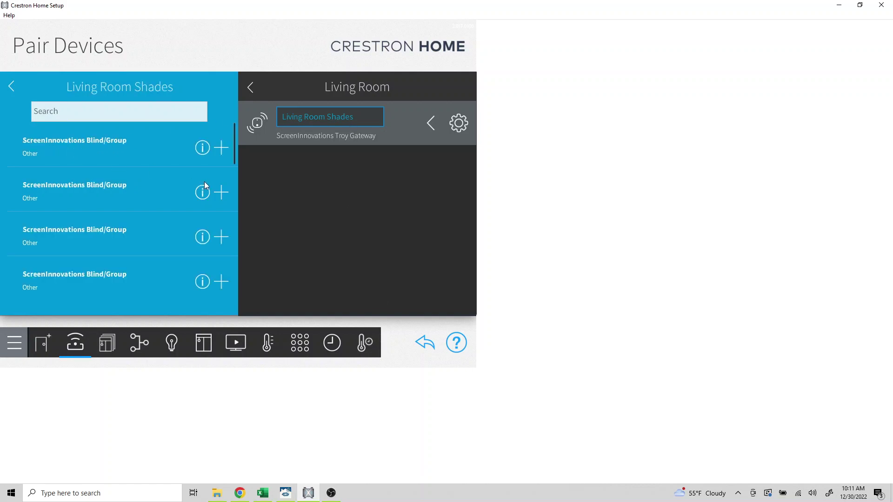
{"action": "left_click", "coordinate": [221, 148]}
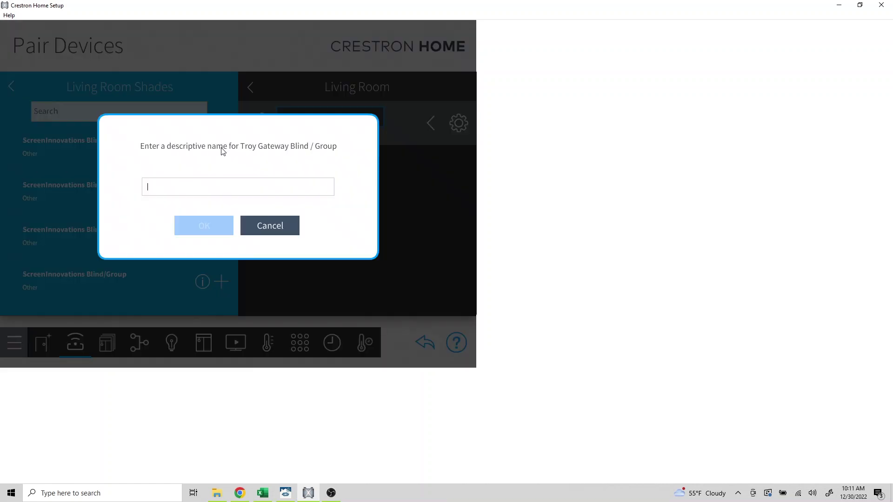
{"action": "type", "text": "Shade 1"}
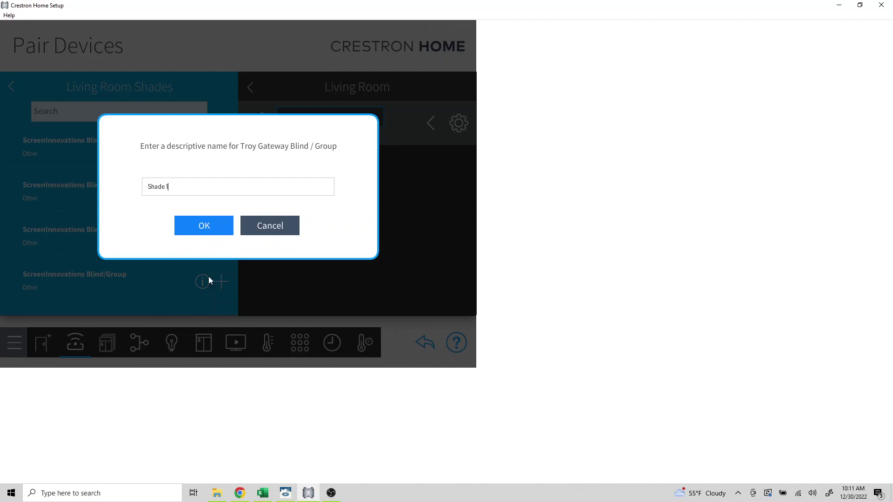
{"action": "left_click", "coordinate": [207, 226]}
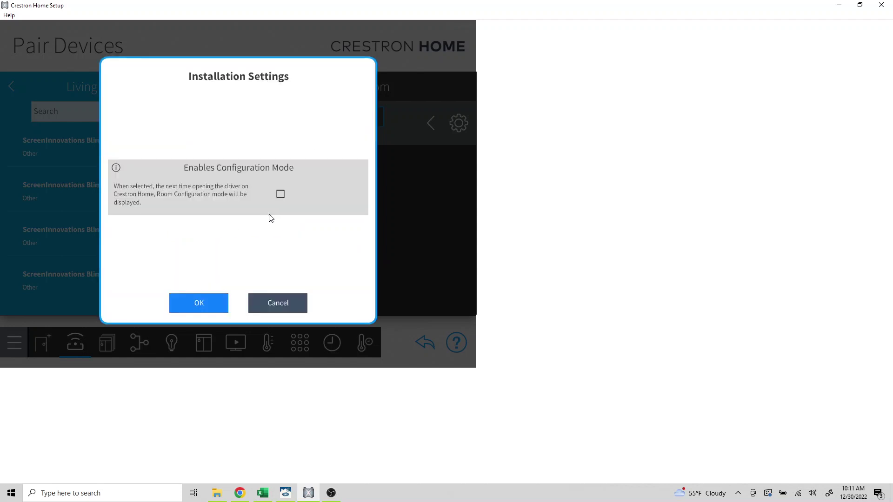
{"action": "left_click", "coordinate": [280, 194]}
{"action": "left_click", "coordinate": [208, 306]}
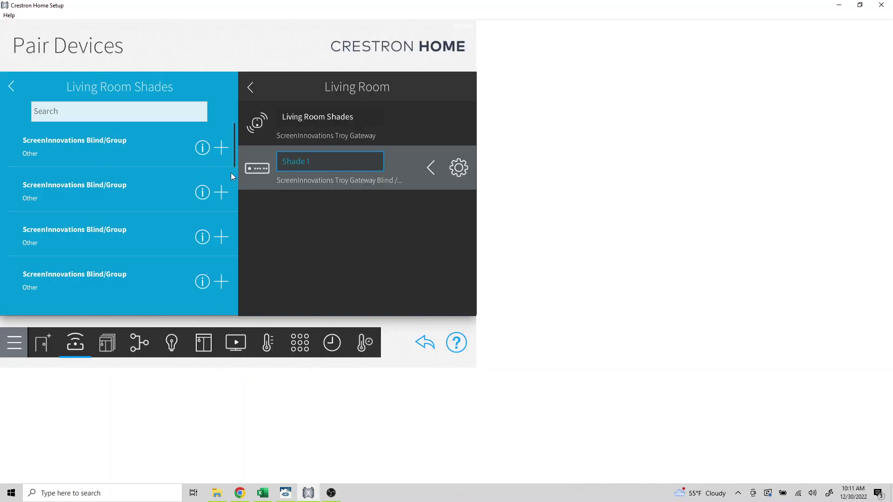
Add Shade 2 with configuration mode enabled, and start a third blind named Shade Group
{"action": "left_click", "coordinate": [221, 147]}
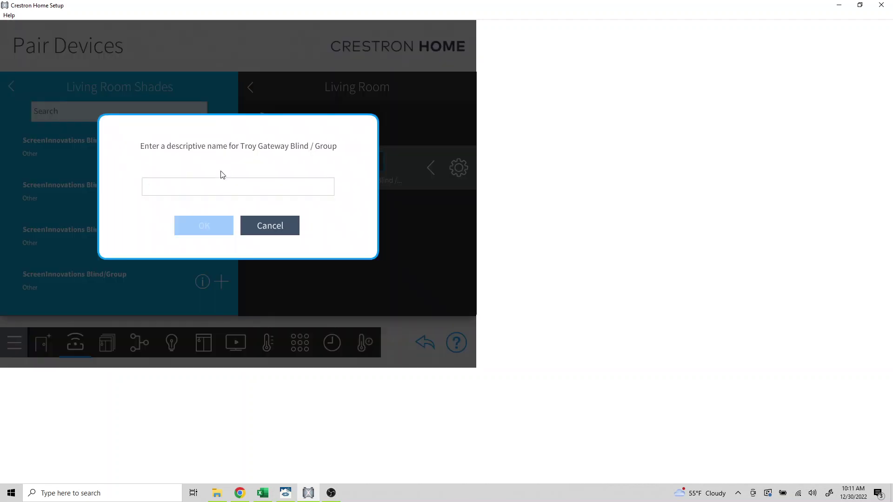
{"action": "type", "text": "Shade 2"}
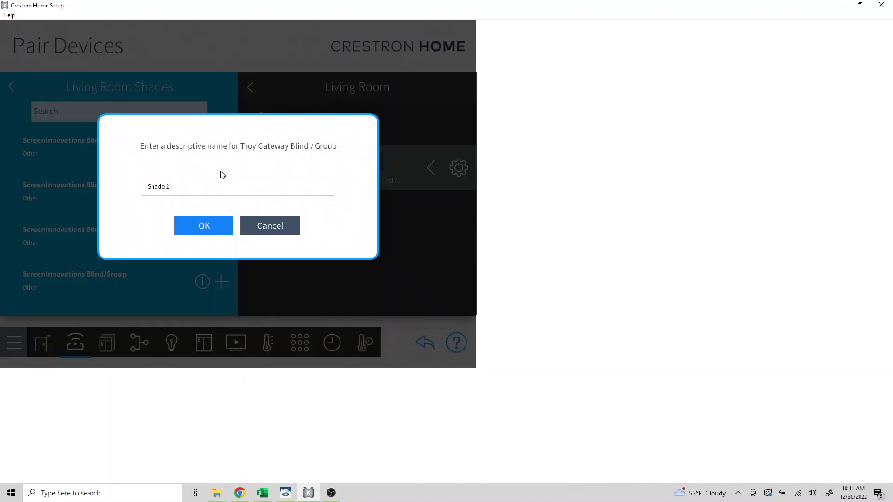
{"action": "left_click", "coordinate": [198, 227]}
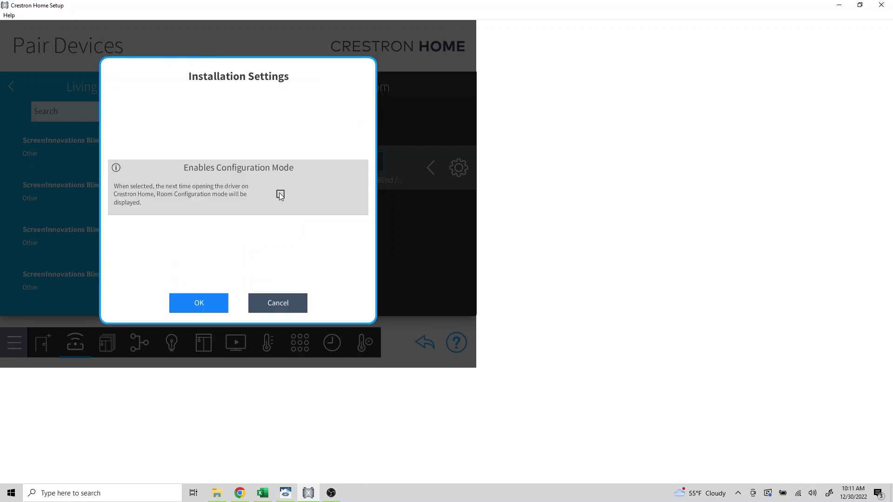
{"action": "left_click", "coordinate": [279, 194]}
{"action": "left_click", "coordinate": [197, 303]}
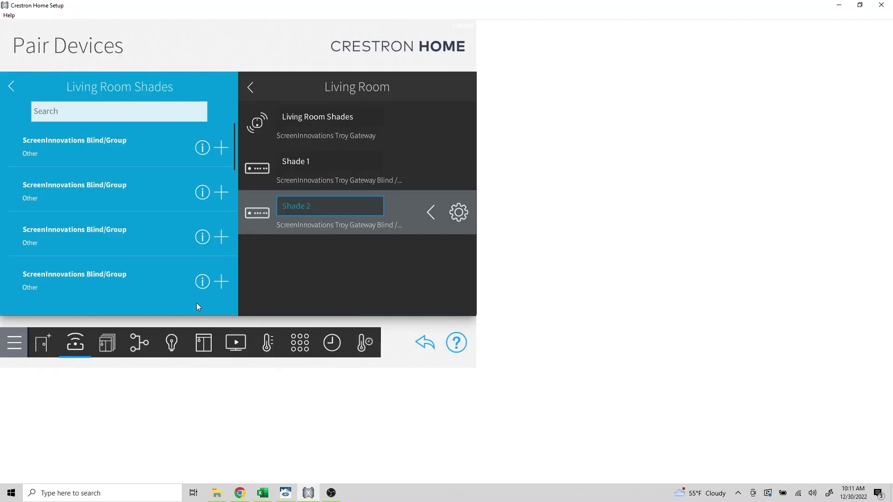
{"action": "left_click", "coordinate": [220, 147]}
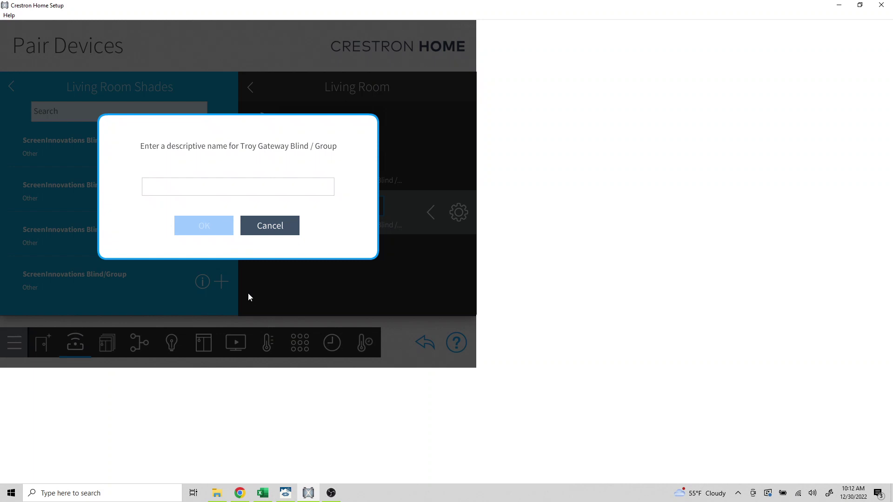
{"action": "type", "text": "Shade"}
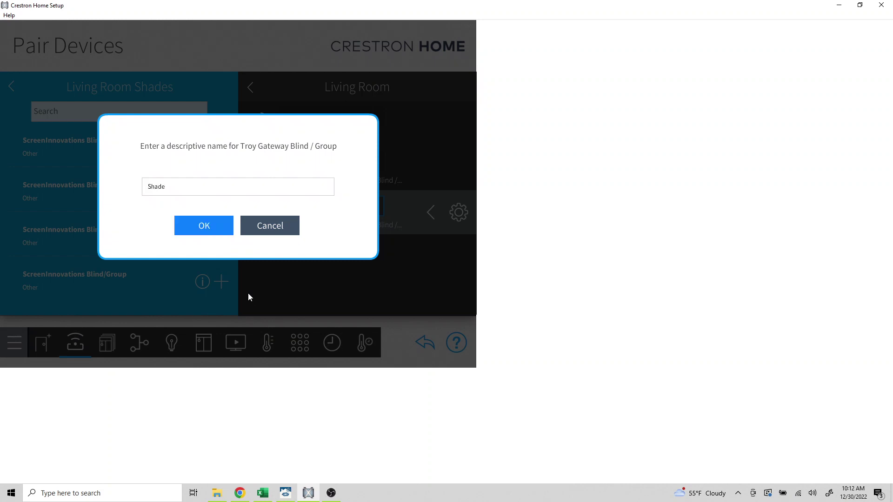
{"action": "type", "text": " Group"}
Finish installing Shade Group and open Living Room in the Crestron Home mobile app
{"action": "left_click", "coordinate": [204, 225]}
{"action": "left_click", "coordinate": [209, 299]}
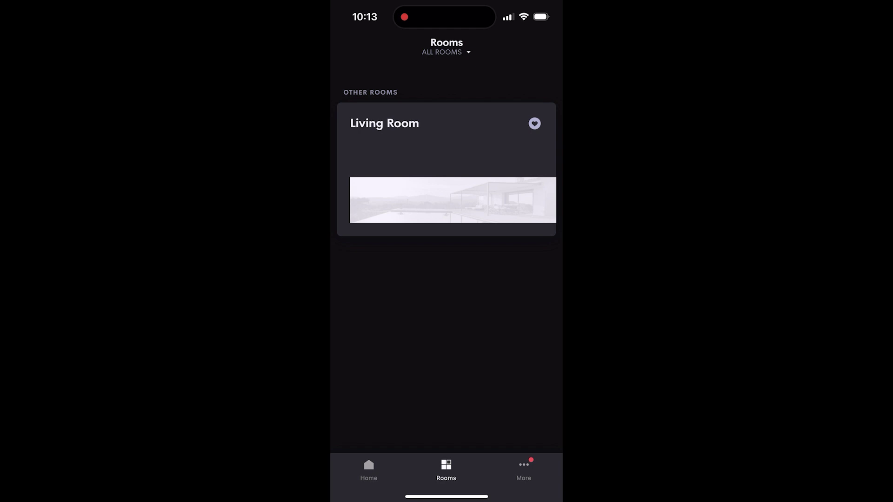
{"action": "left_click", "coordinate": [446, 140]}
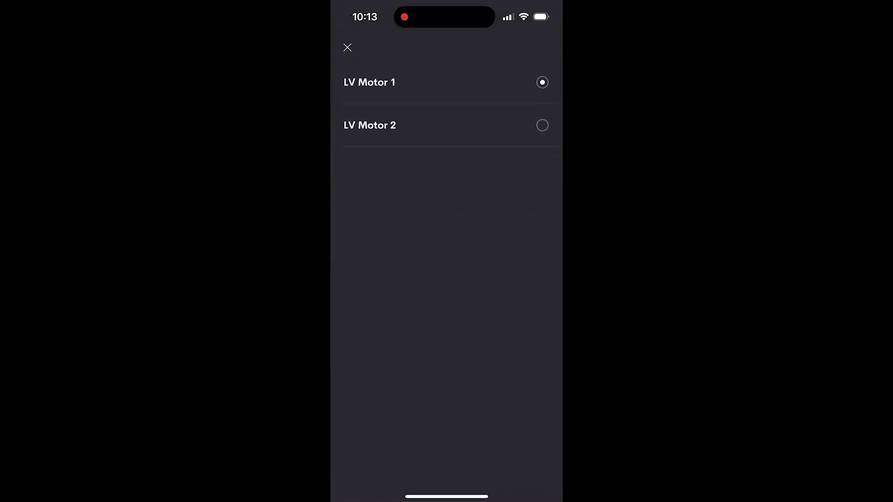
Assign LV Motor 1 to the shade, open it to about 70%, and switch it on
{"action": "left_click", "coordinate": [447, 82]}
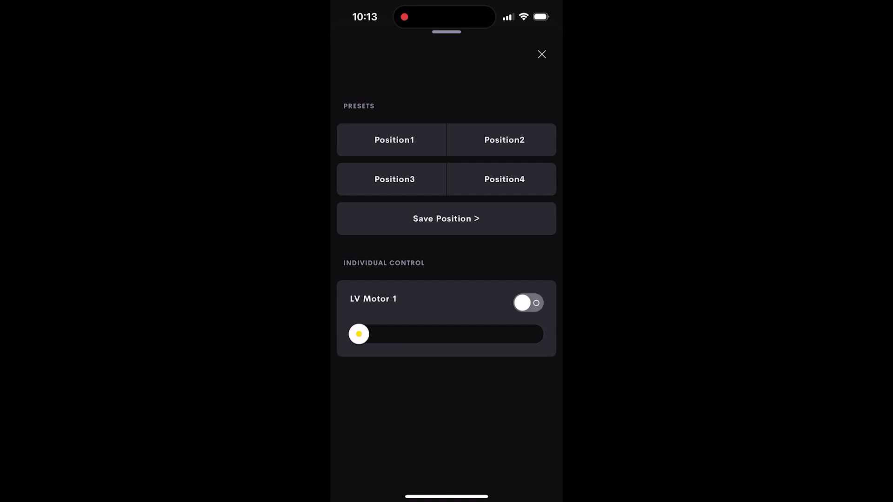
{"action": "left_click_drag", "start_coordinate": [358, 334], "coordinate": [491, 334]}
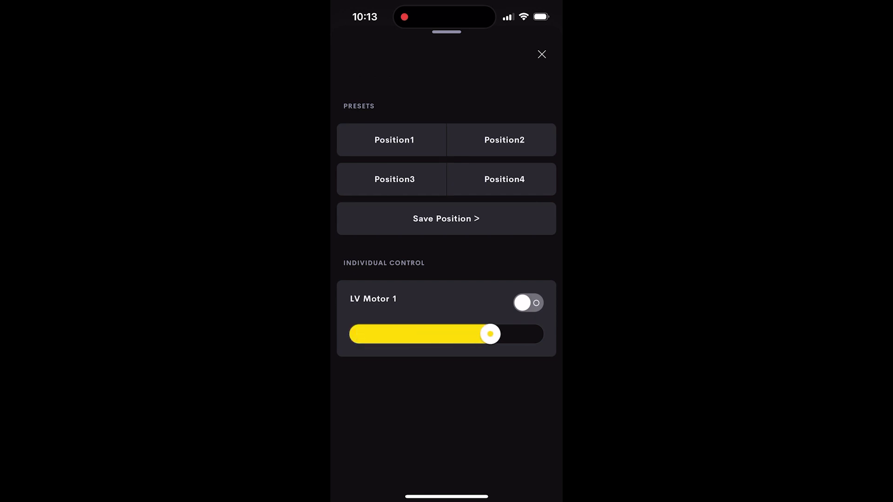
{"action": "left_click", "coordinate": [528, 303]}
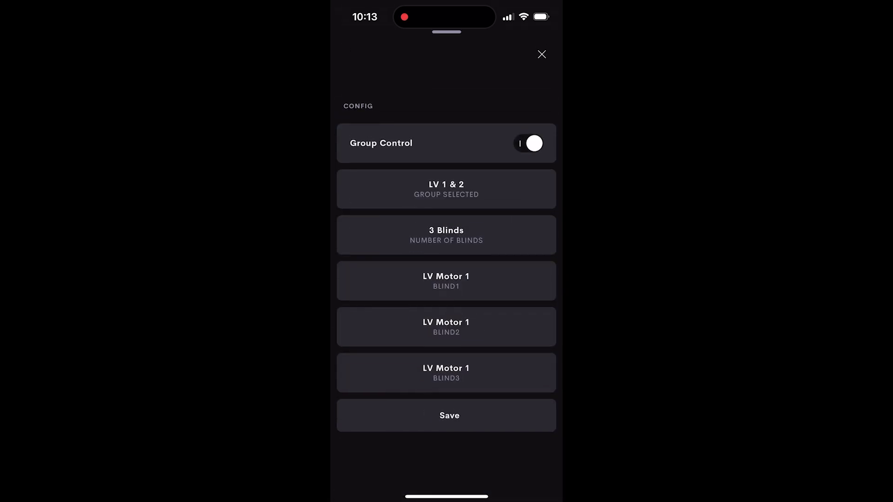
Set Shade Group to control LV 1 & 2, save, and lower the group fully to 0
{"action": "left_click", "coordinate": [446, 189]}
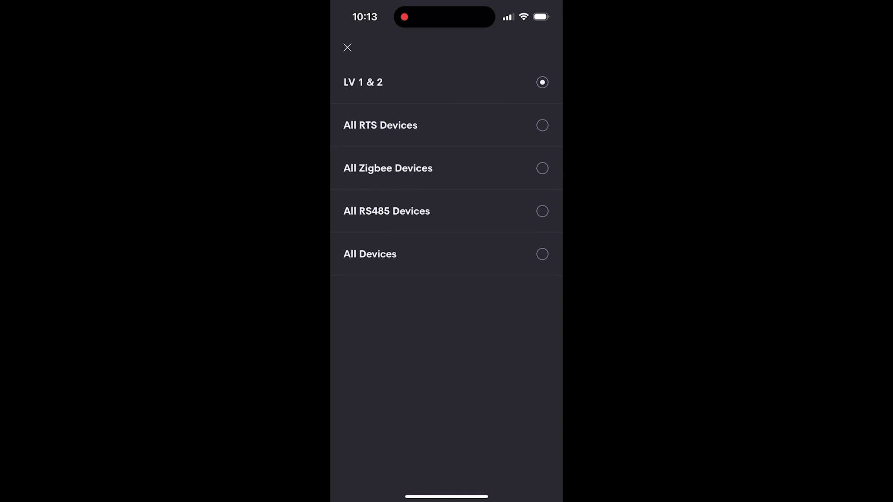
{"action": "left_click", "coordinate": [447, 82]}
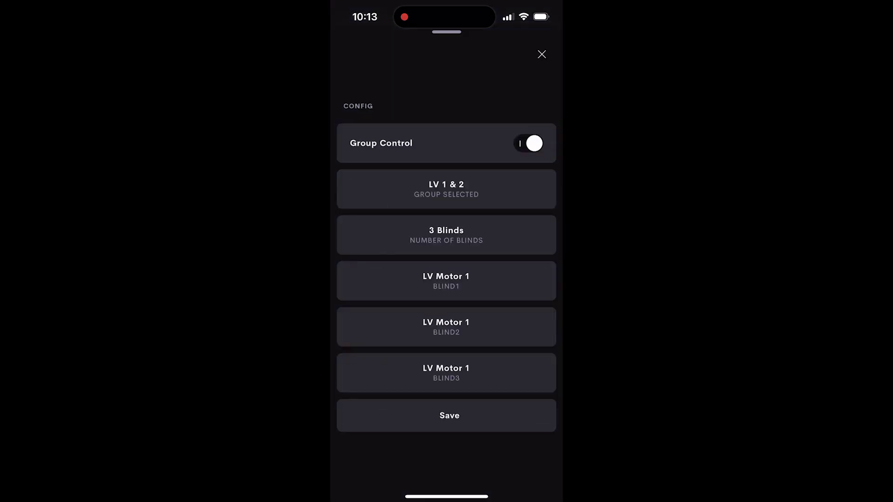
{"action": "left_click", "coordinate": [447, 416]}
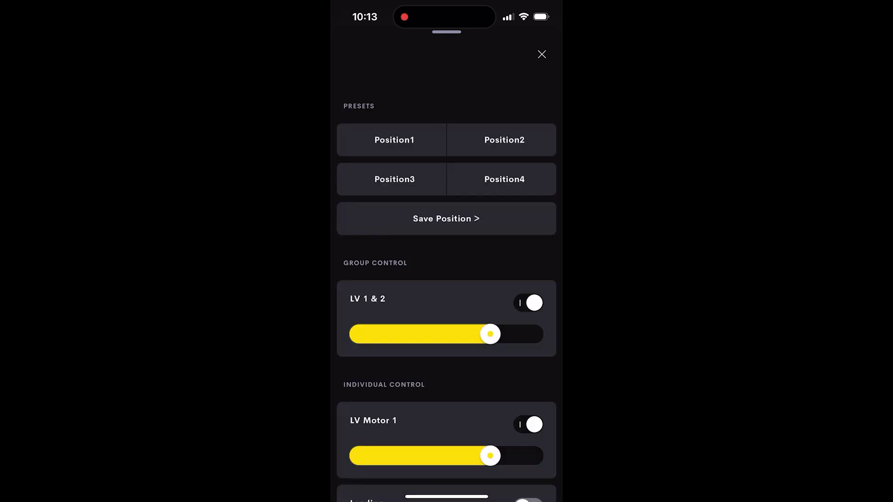
{"action": "left_click_drag", "start_coordinate": [490, 334], "coordinate": [359, 335]}
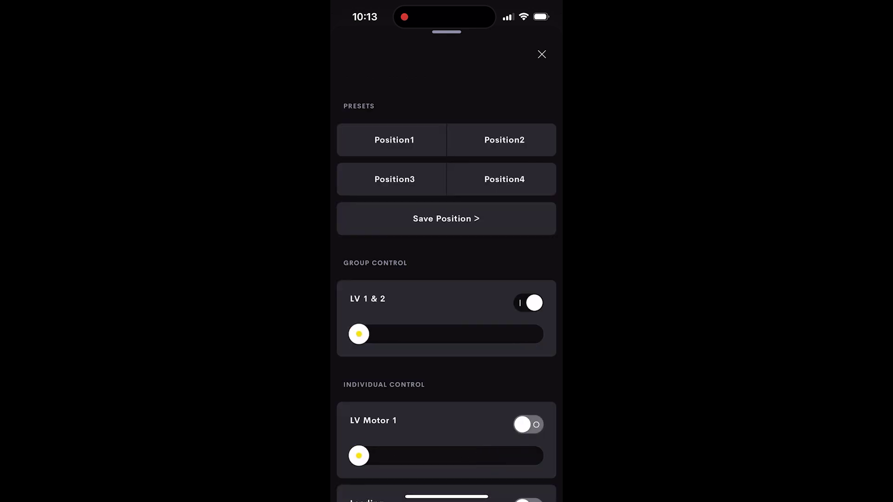